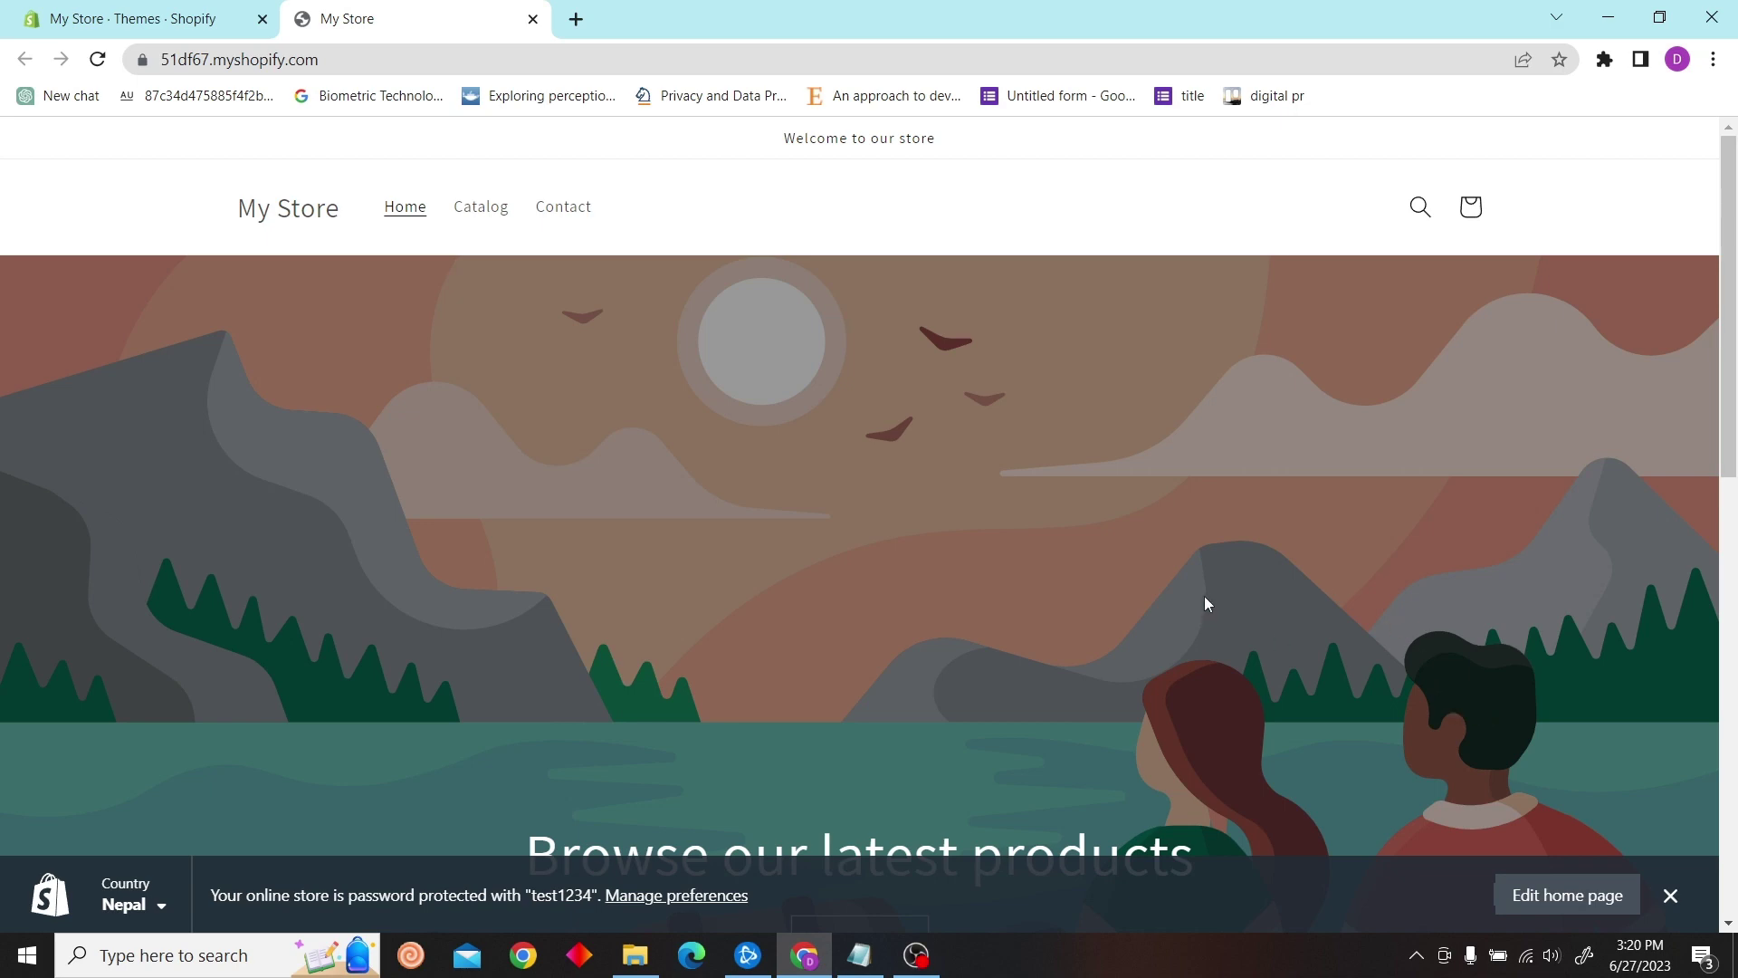
{"action": "scroll", "coordinate": [1204, 612], "scroll_direction": "down", "scroll_amount": 8}
{"action": "scroll", "coordinate": [1204, 597], "scroll_direction": "up", "scroll_amount": 8}
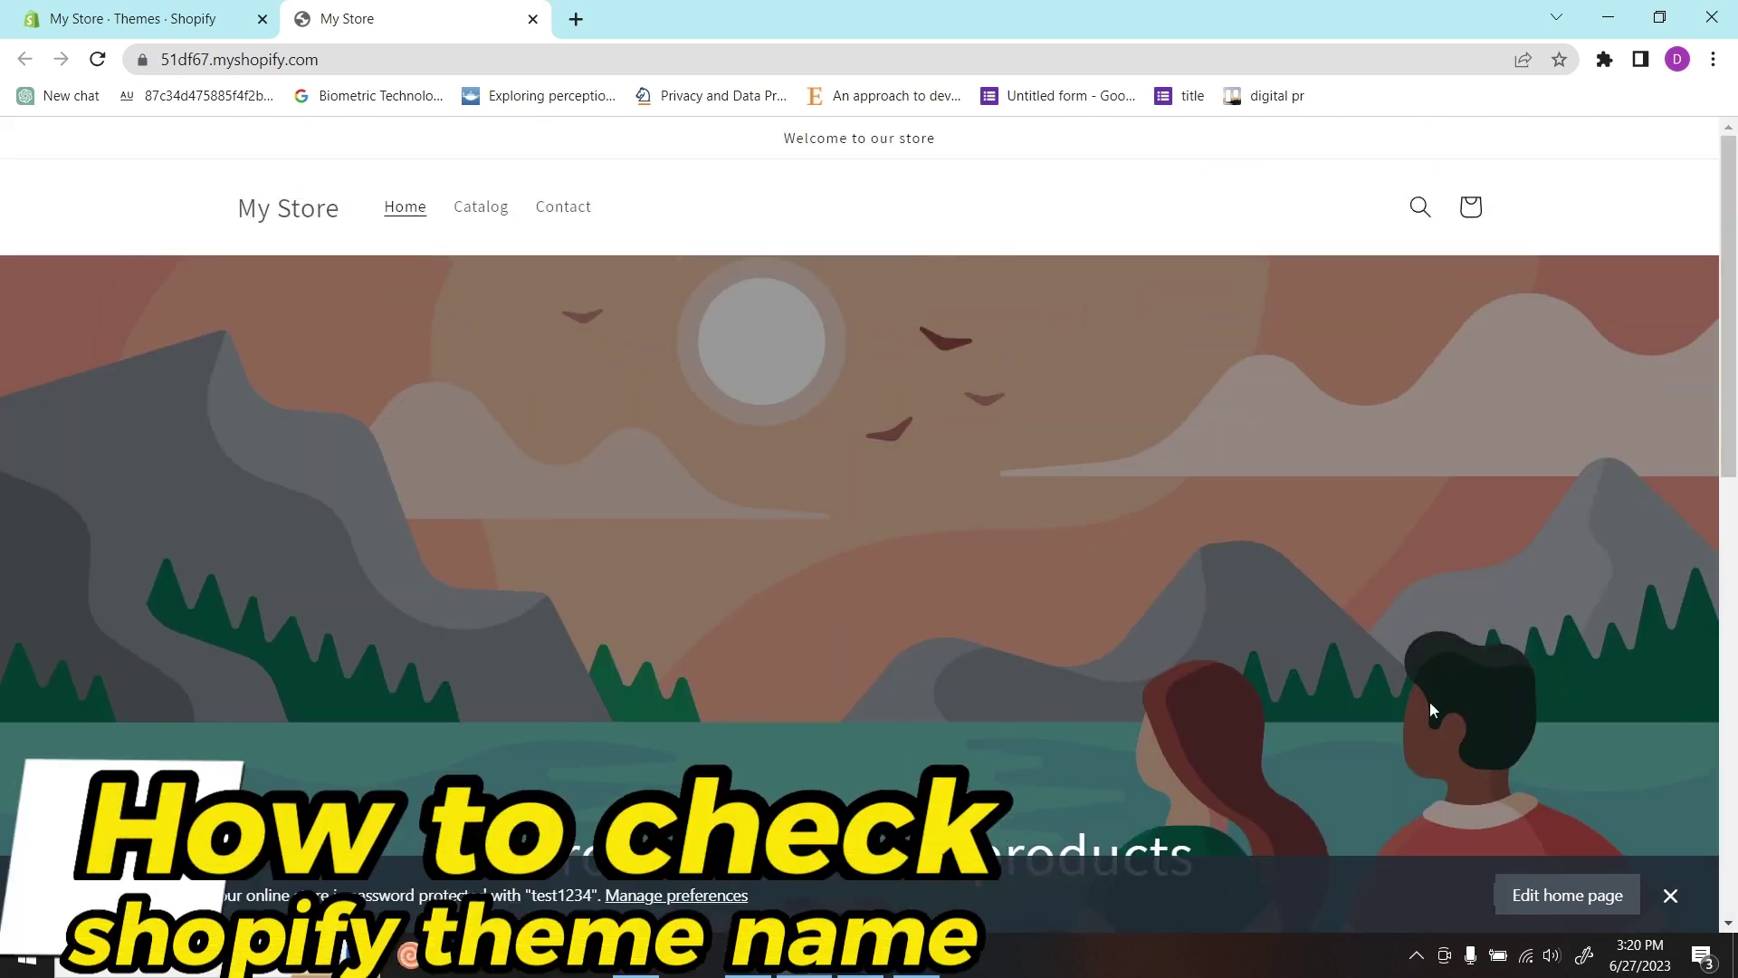
- Confirm Dawn is the current theme, then view the storefront's page source in a new tab
{"action": "left_click", "coordinate": [1671, 895]}
{"action": "scroll", "coordinate": [1164, 583], "scroll_direction": "down", "scroll_amount": 5}
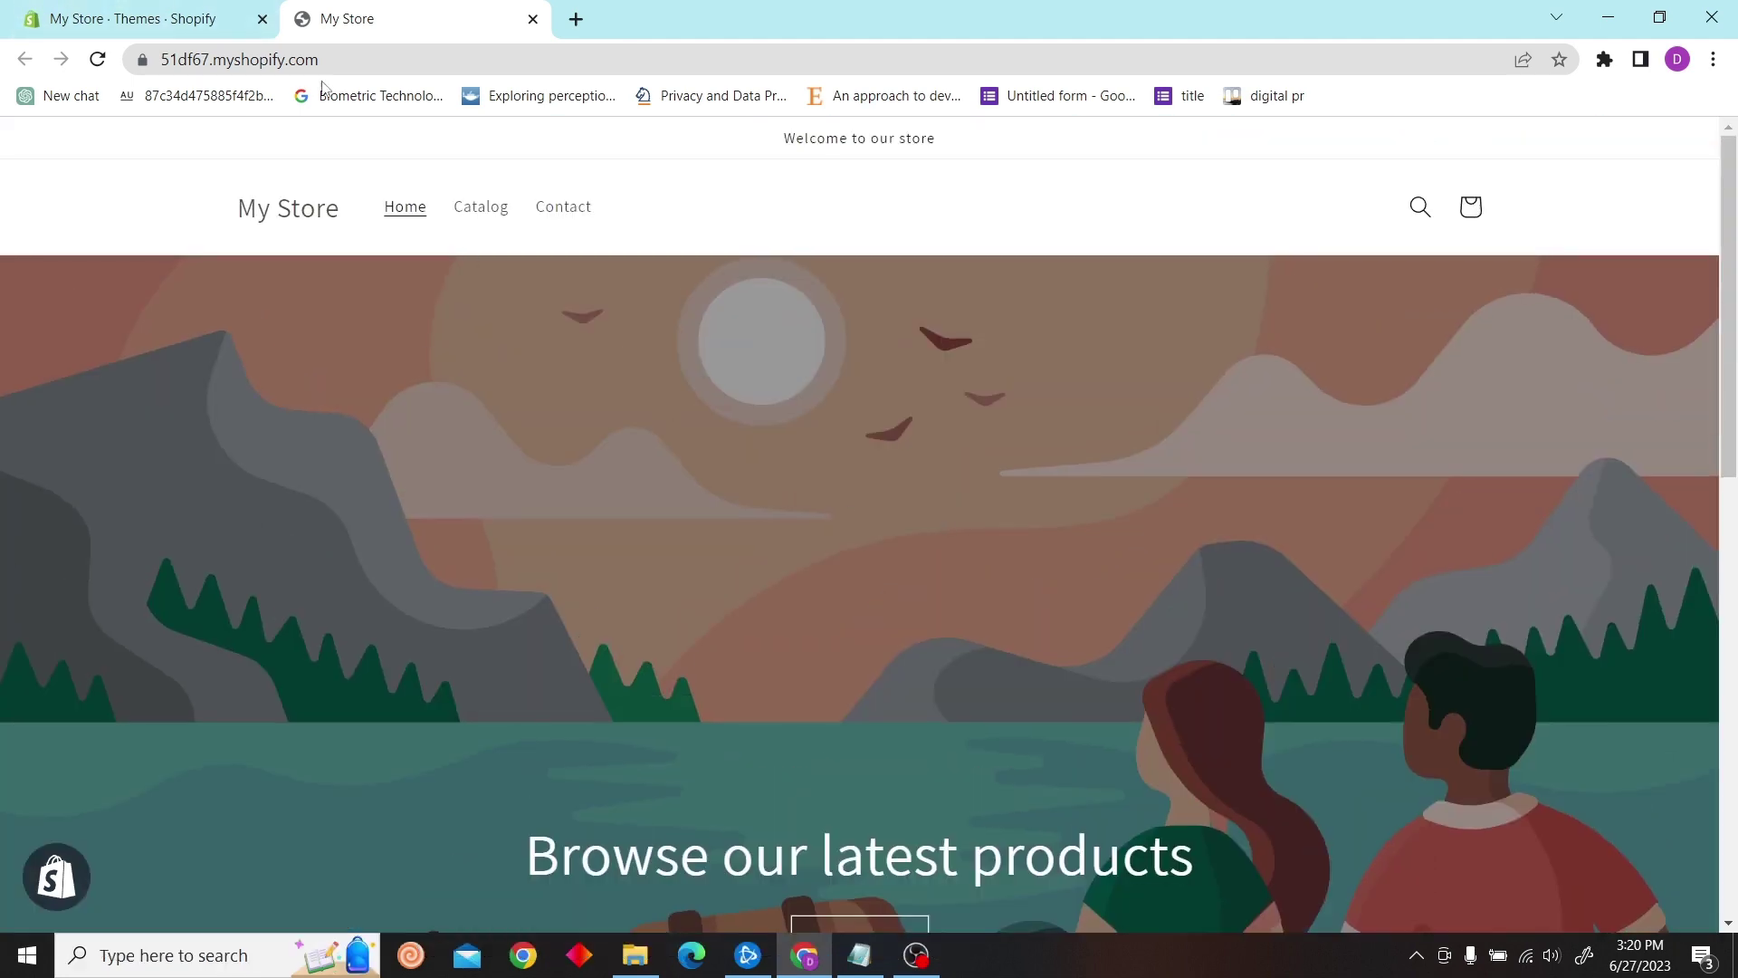
{"action": "left_click", "coordinate": [123, 17]}
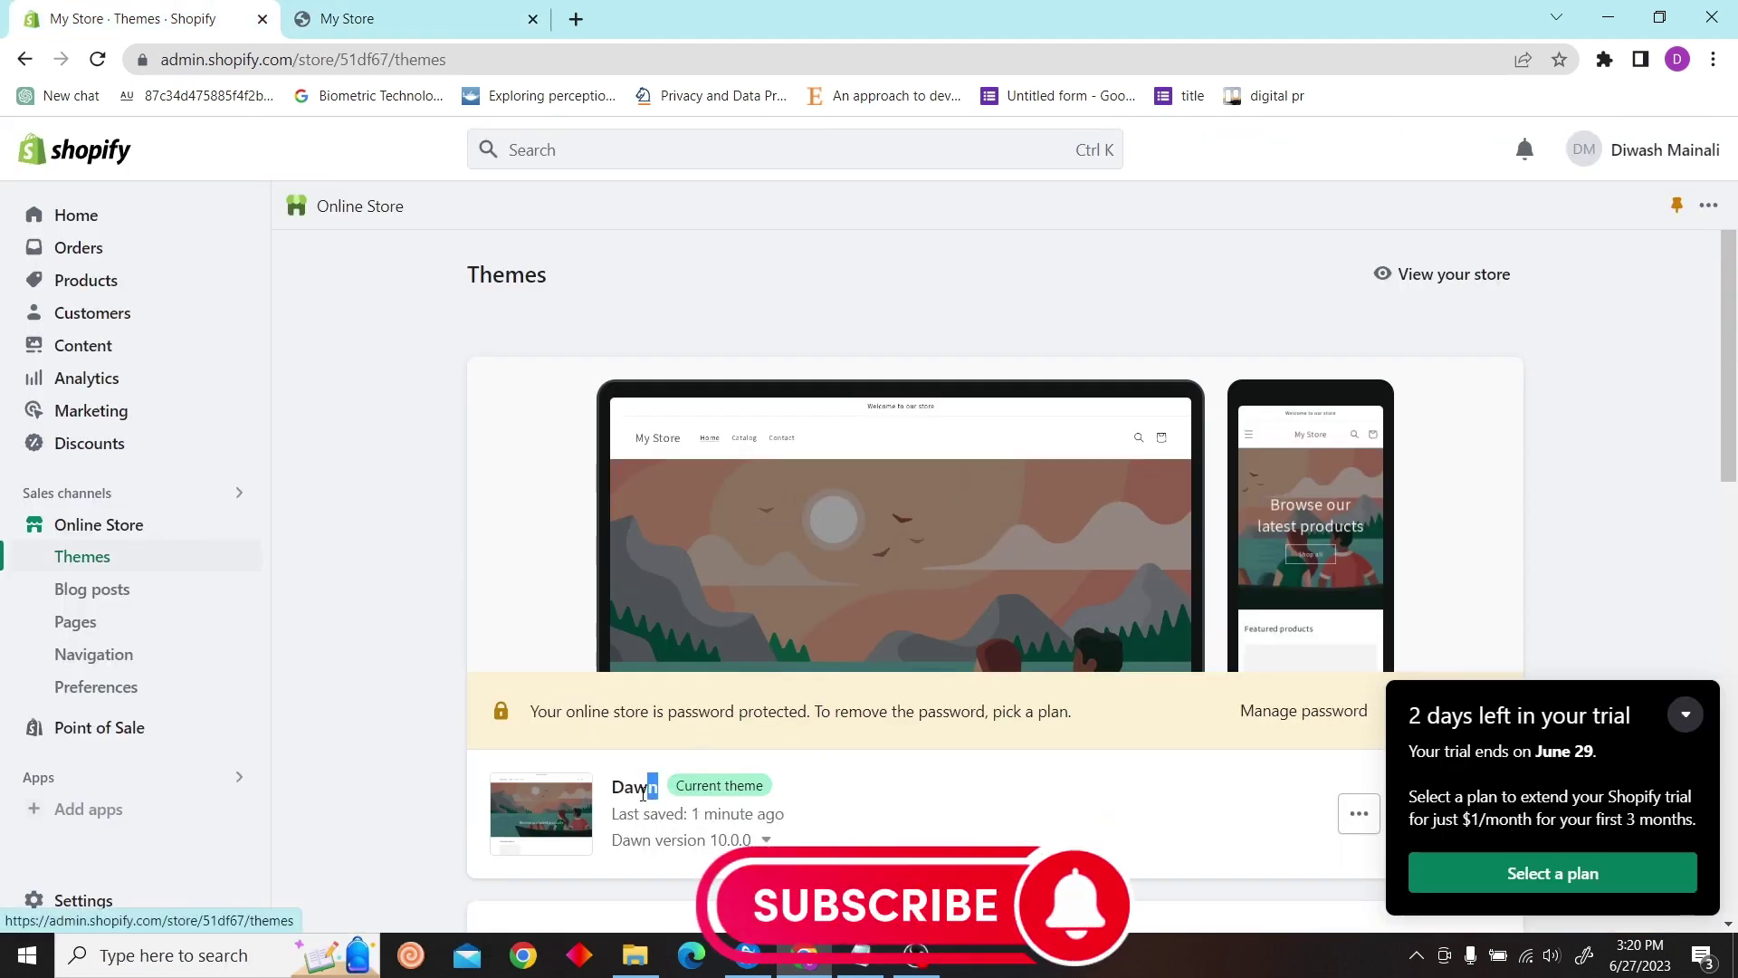
{"action": "left_click", "coordinate": [407, 17]}
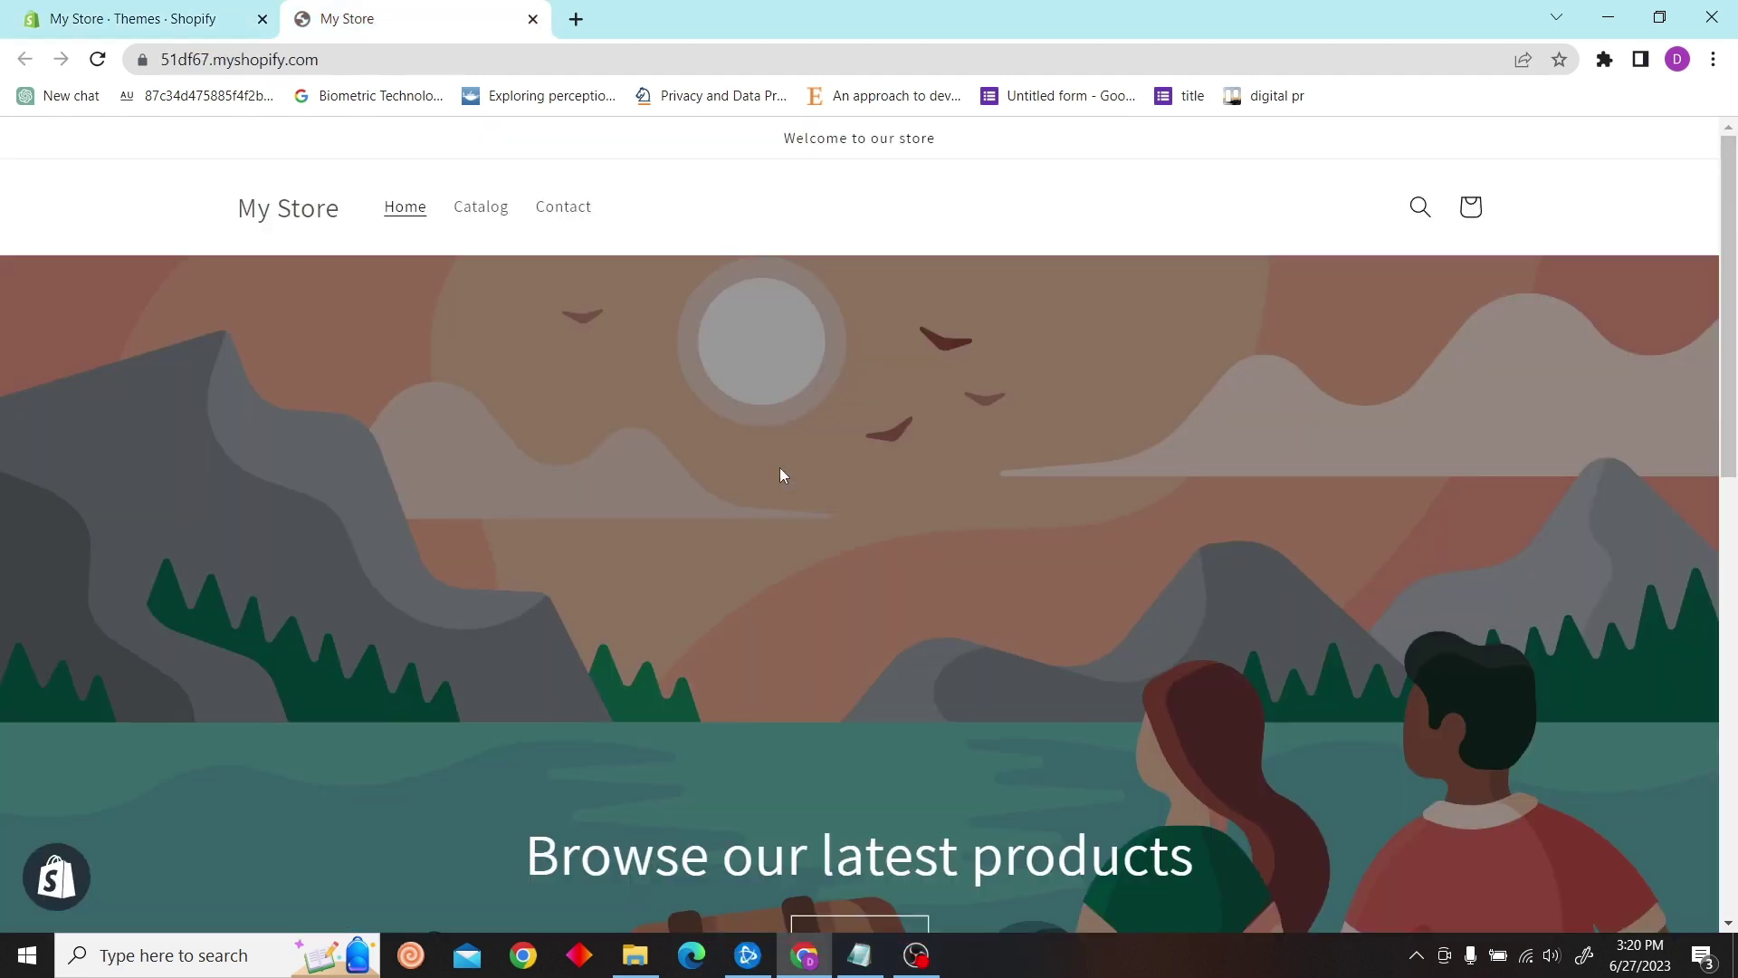
{"action": "right_click", "coordinate": [725, 444]}
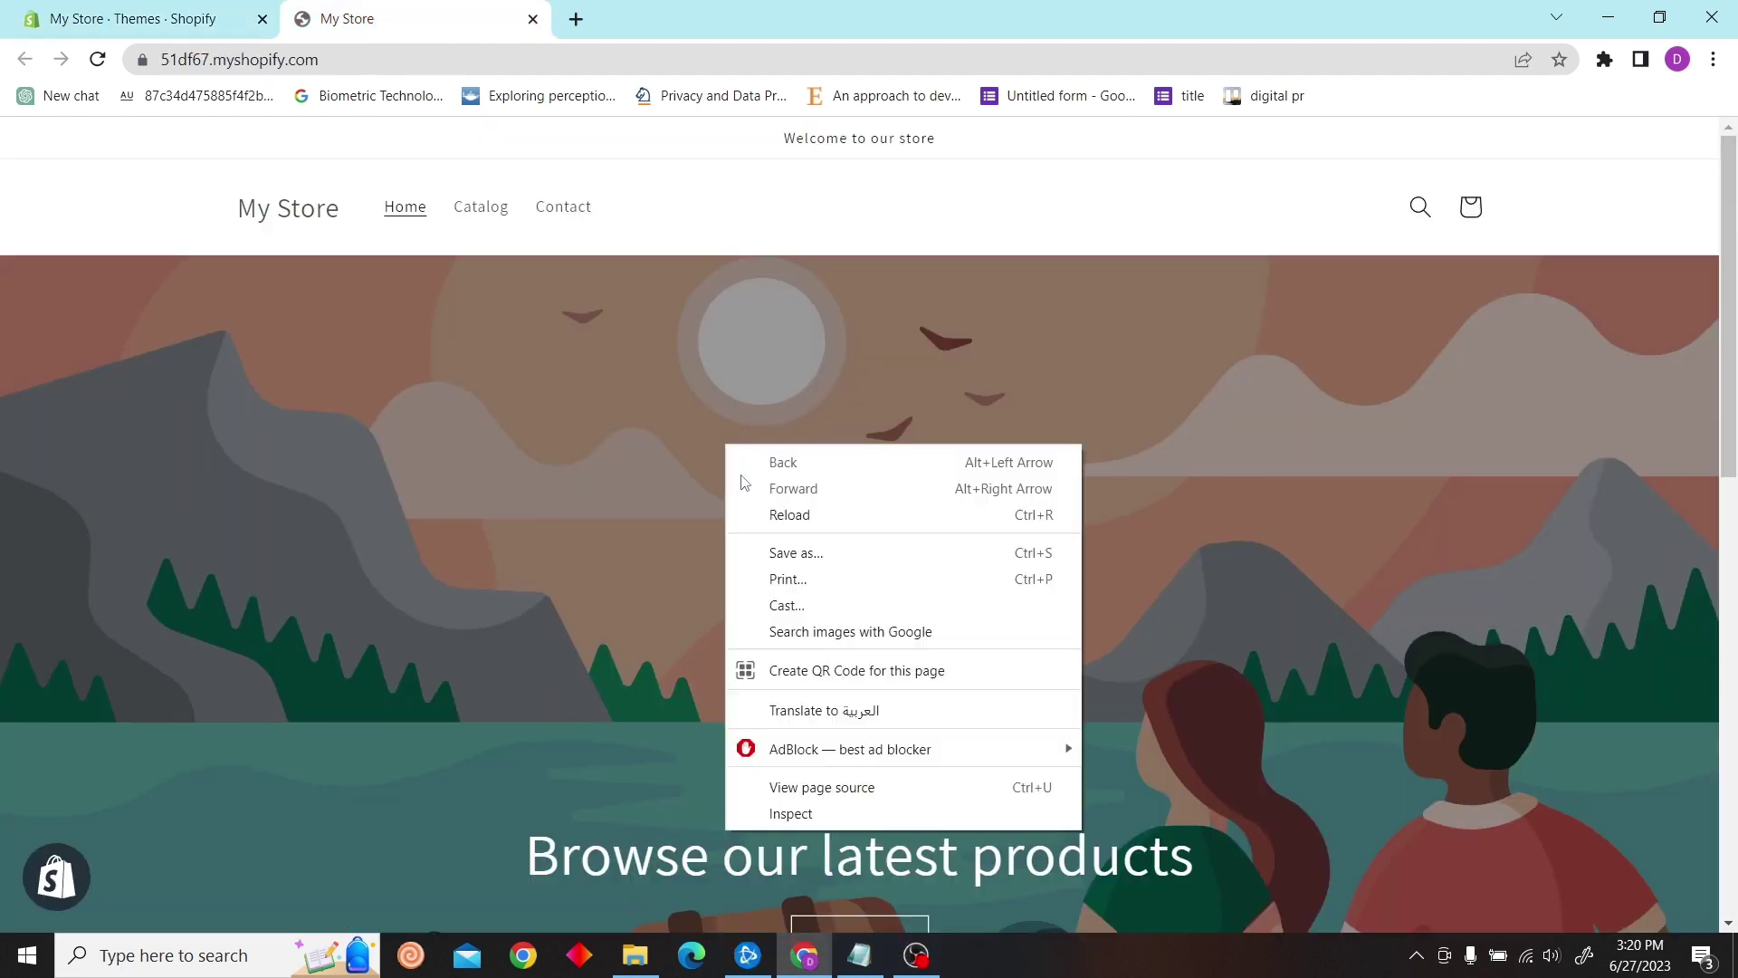
{"action": "left_click", "coordinate": [870, 789]}
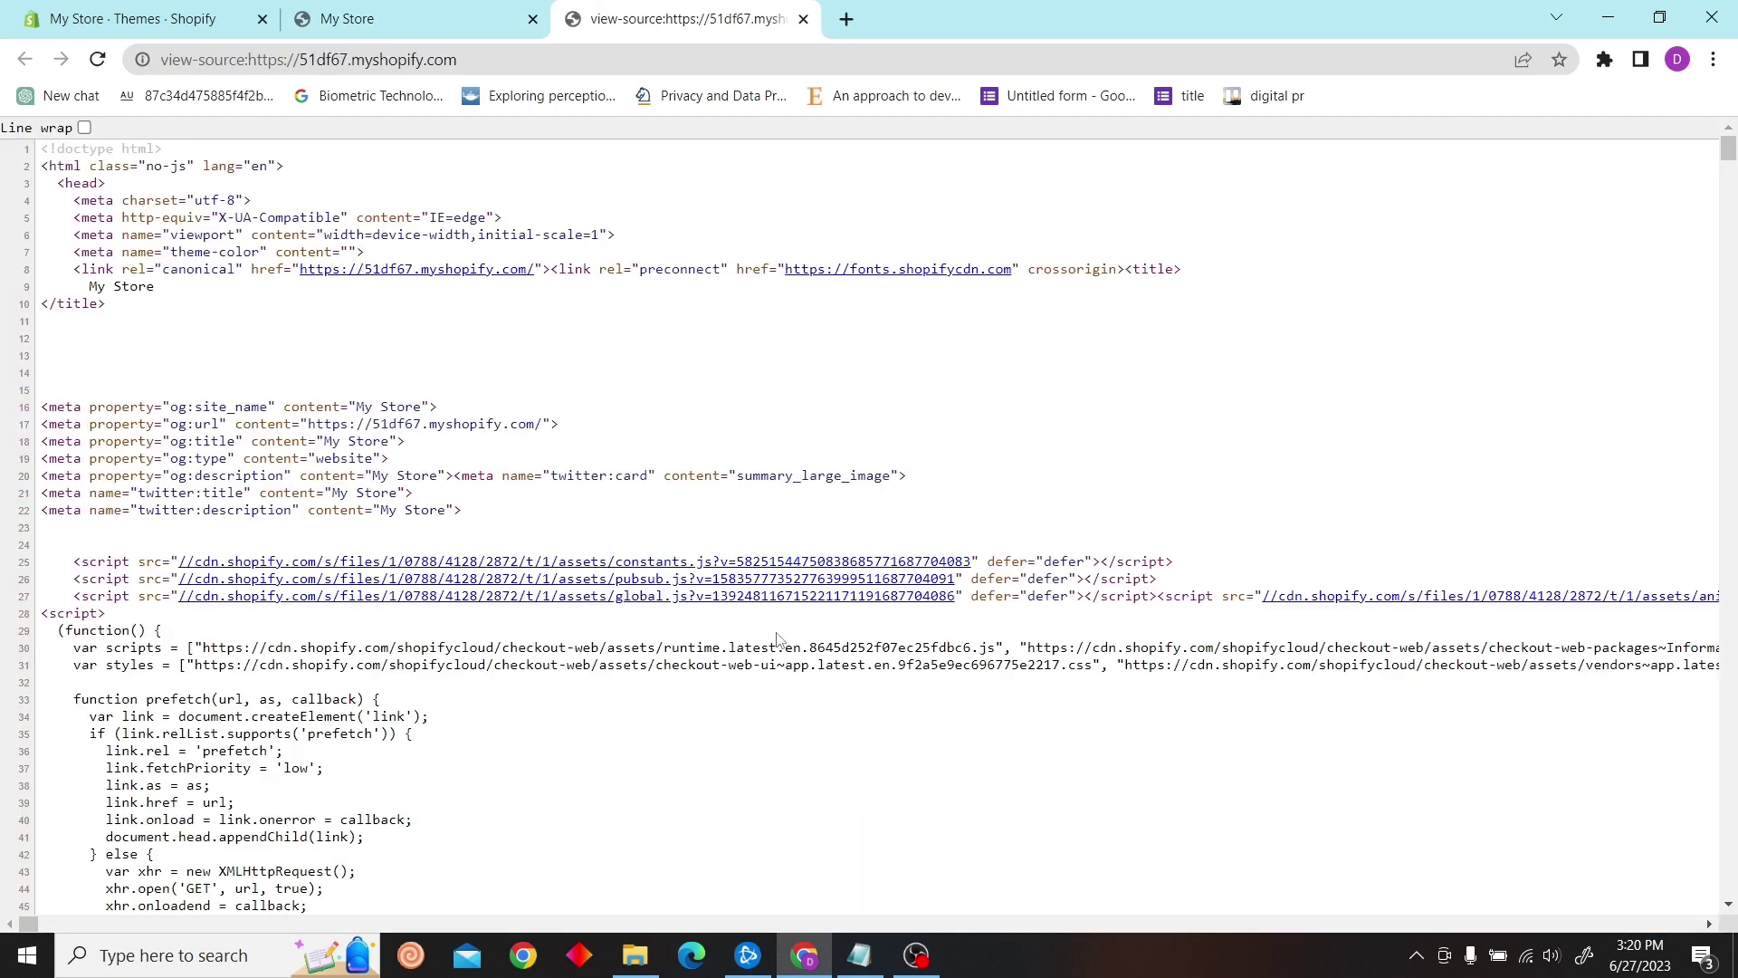
- Search the page source for 'shopify.theme' and highlight the theme name Dawn on line 71
{"action": "key", "text": "ctrl+f"}
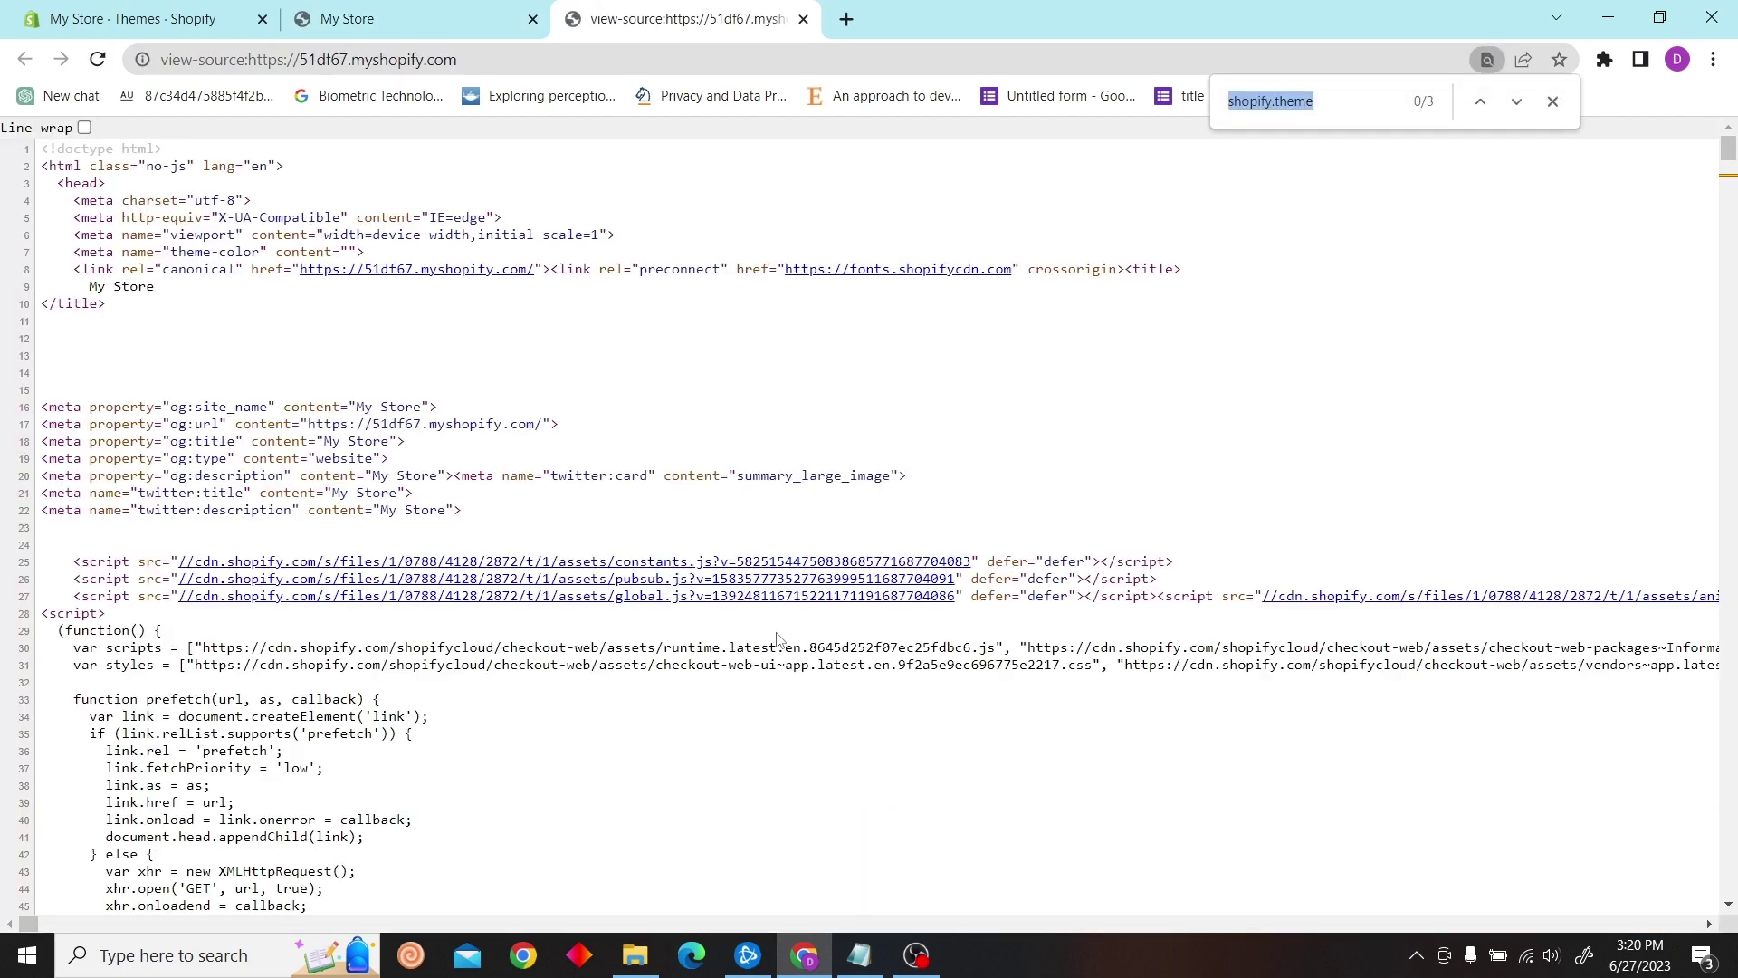
{"action": "type", "text": "shopify"}
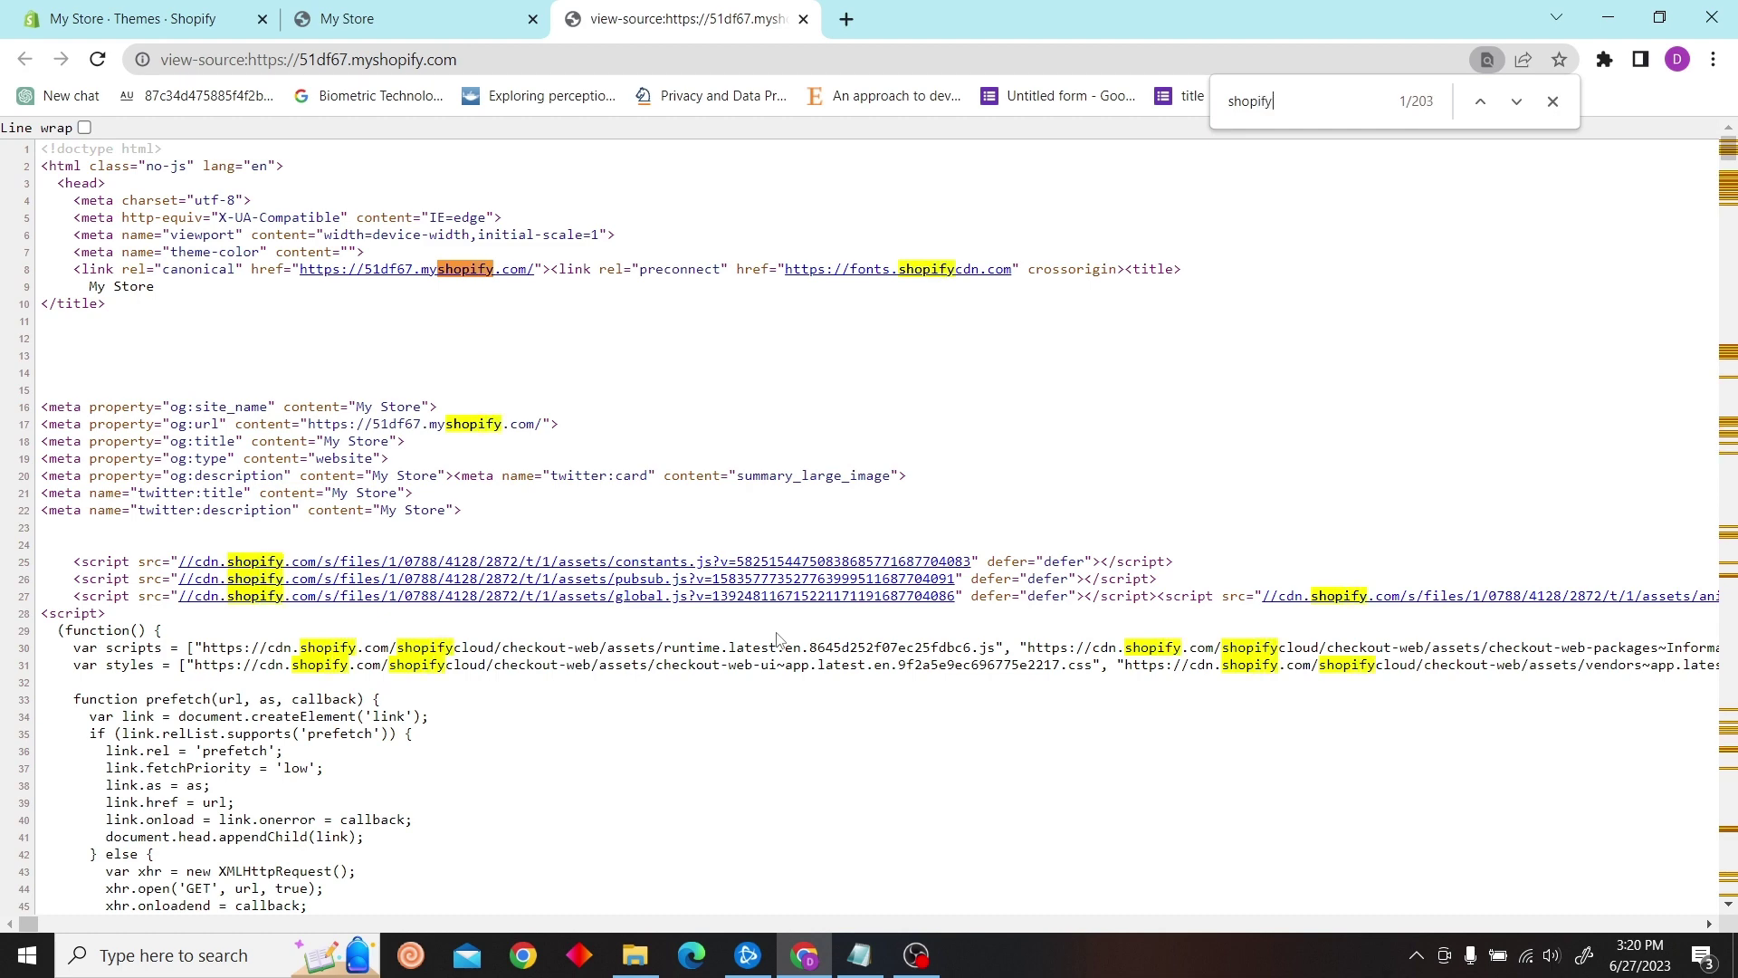
{"action": "type", "text": ".theme"}
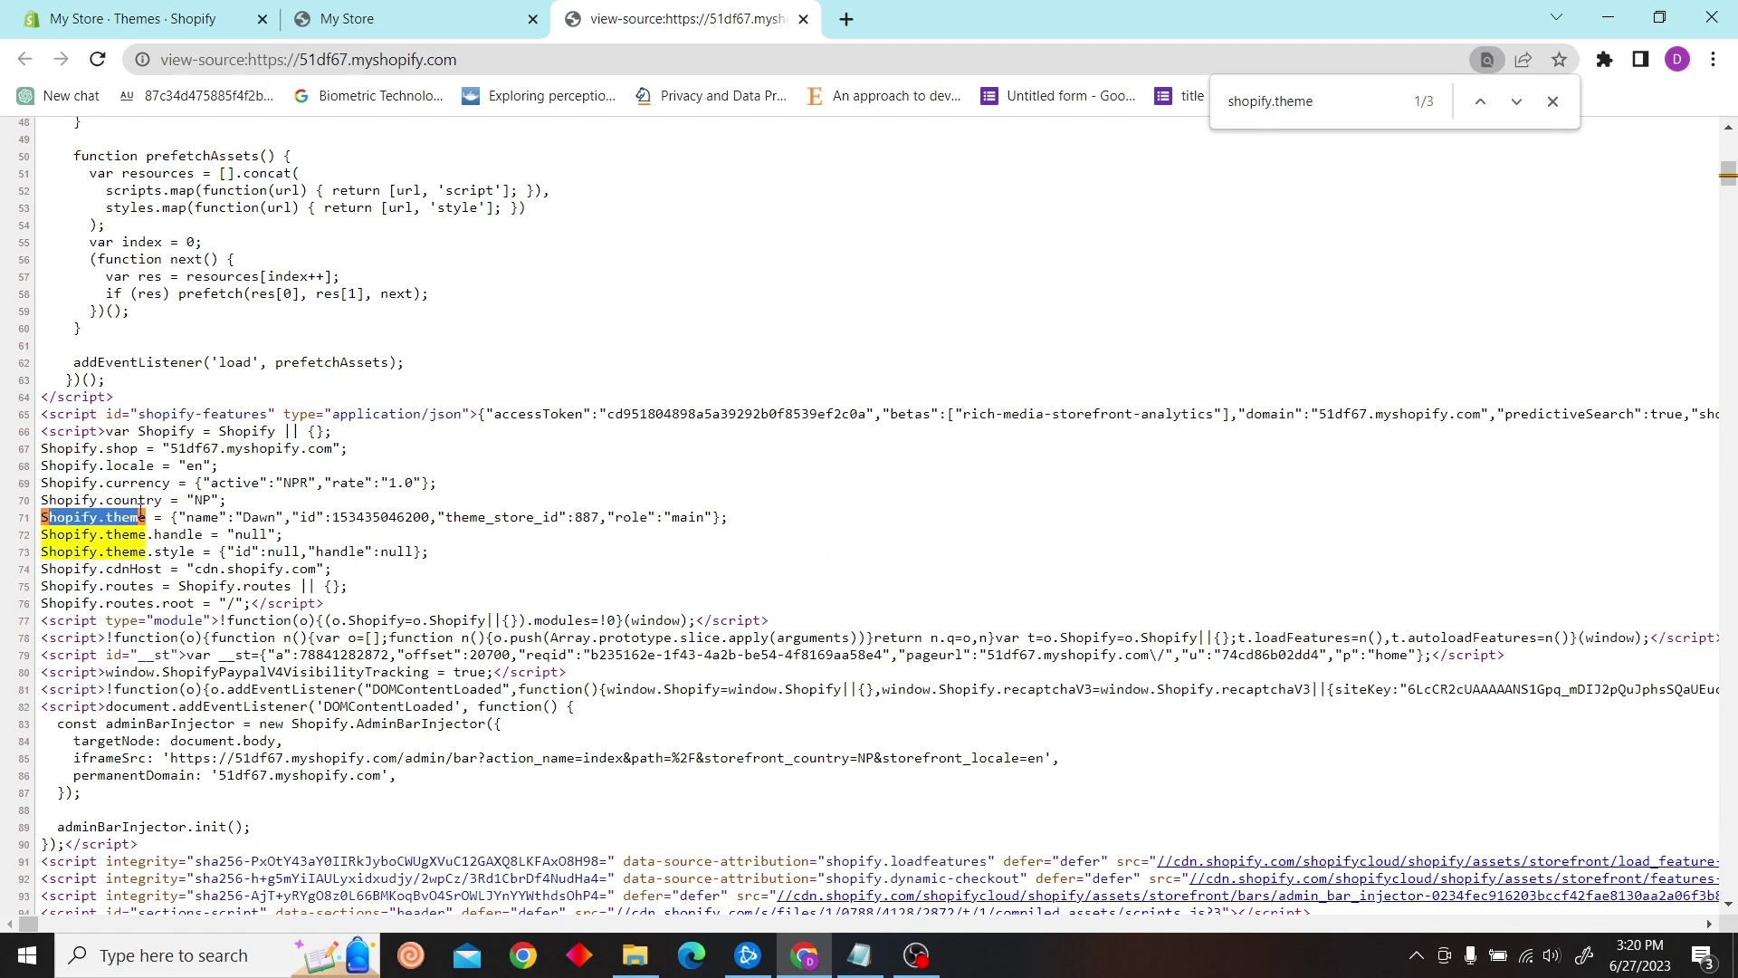
{"action": "left_click_drag", "start_coordinate": [250, 518], "coordinate": [260, 518]}
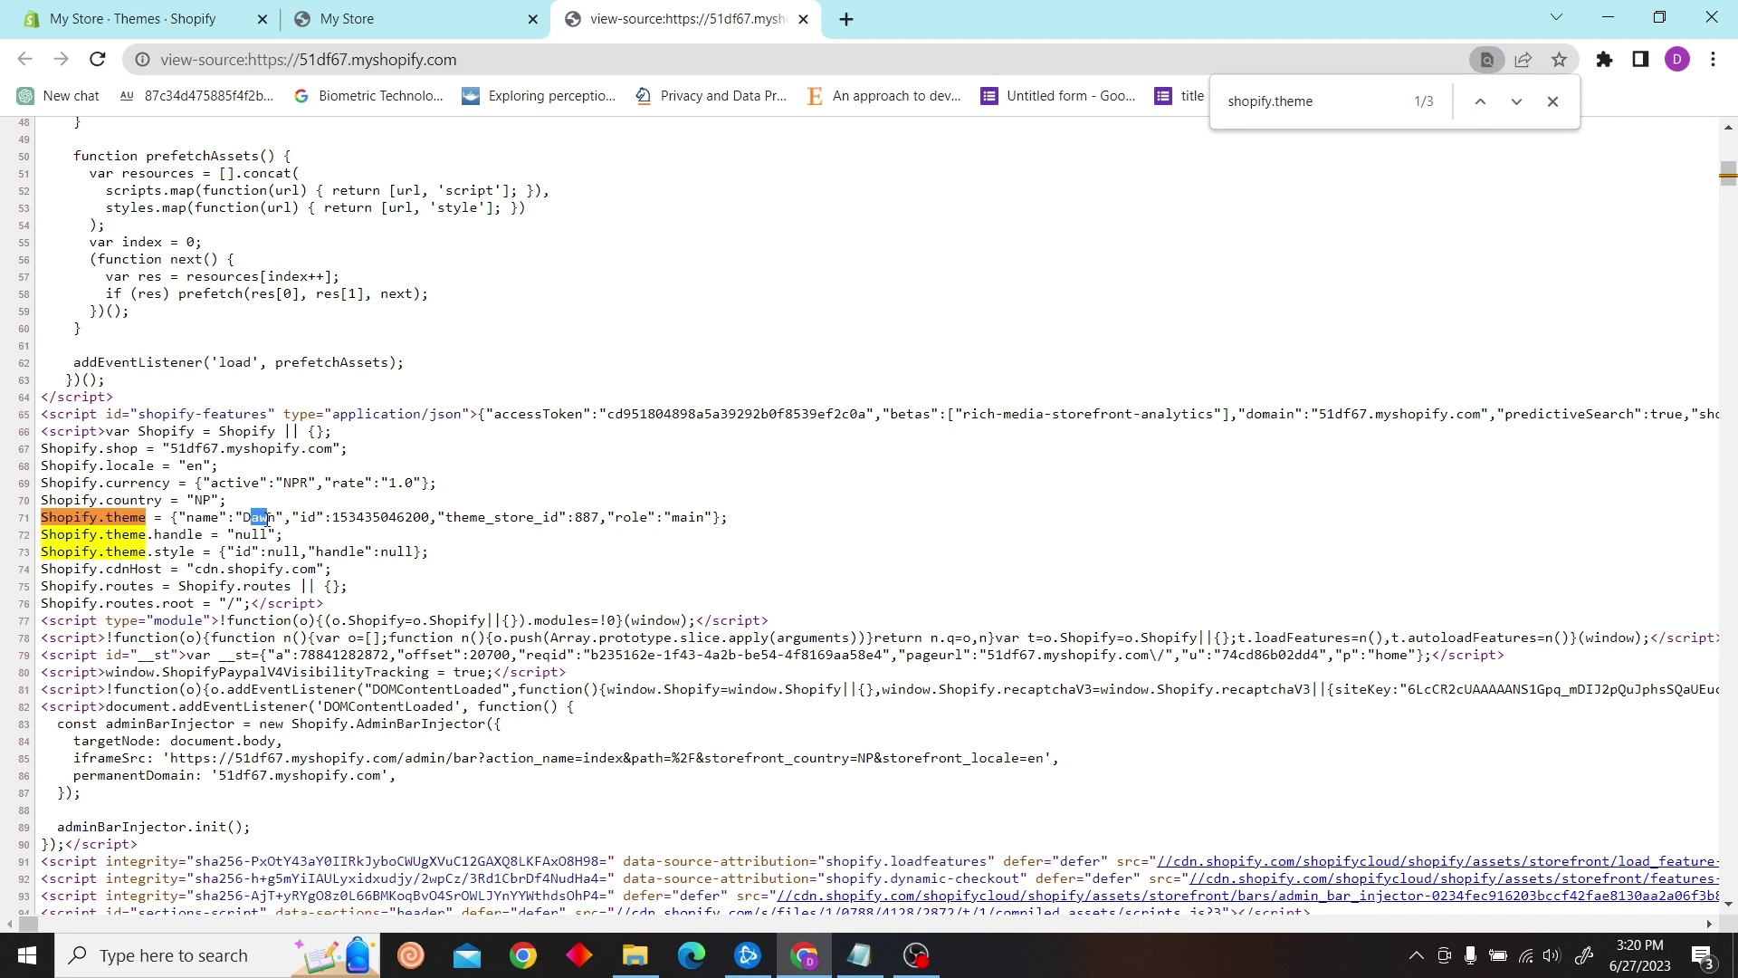
{"action": "triple_click", "coordinate": [261, 518]}
{"action": "double_click", "coordinate": [260, 518]}
{"action": "left_click", "coordinate": [758, 597]}
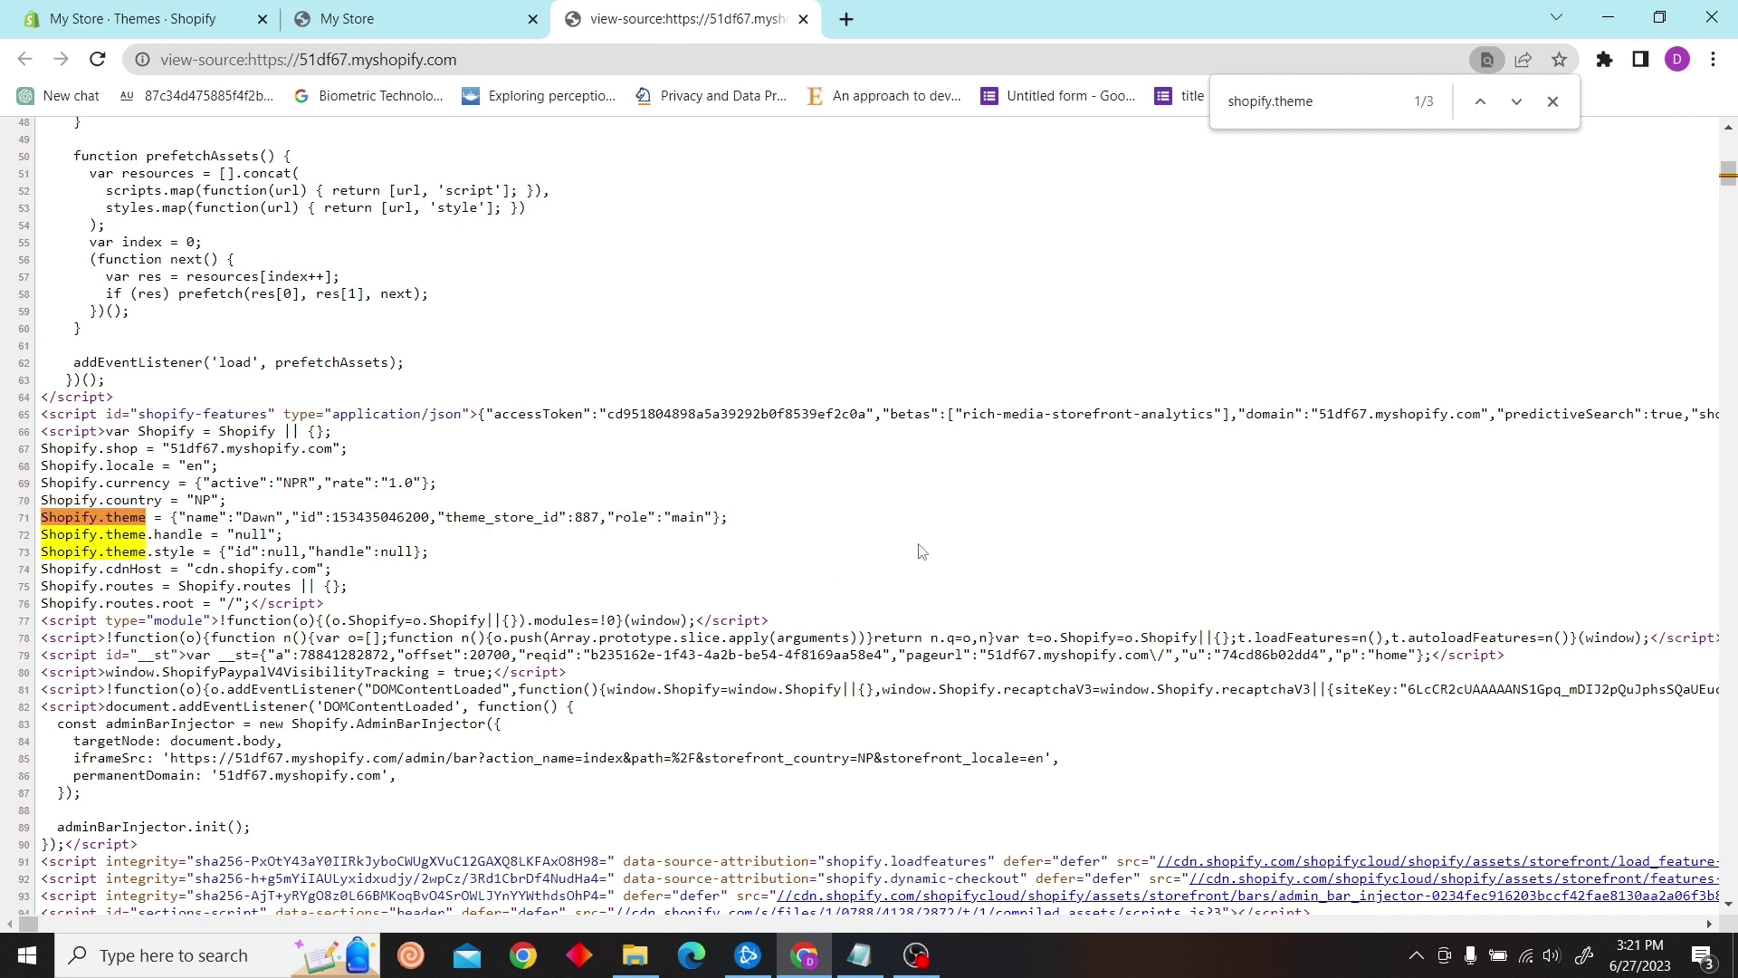